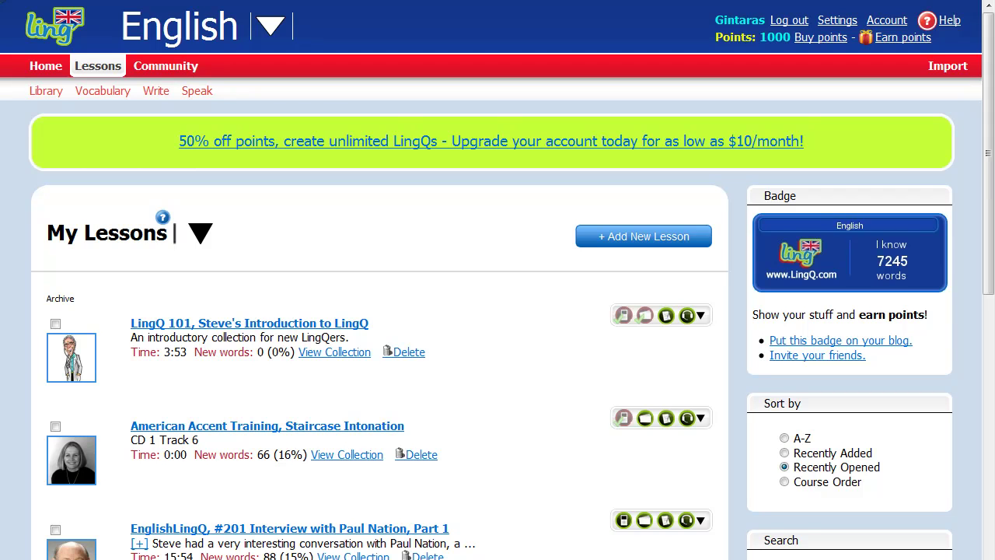
Step: Open the vocabulary list and filter it to the lesson "LingQ 101, Steve's Introduction to LingQ"
{"action": "left_click", "coordinate": [116, 94]}
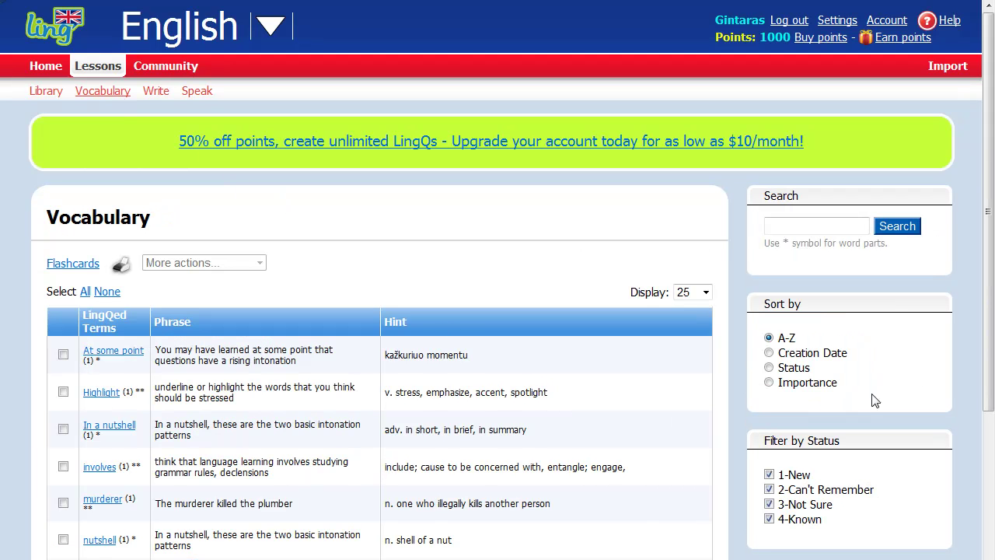
{"action": "left_click_drag", "start_coordinate": [989, 211], "coordinate": [989, 410]}
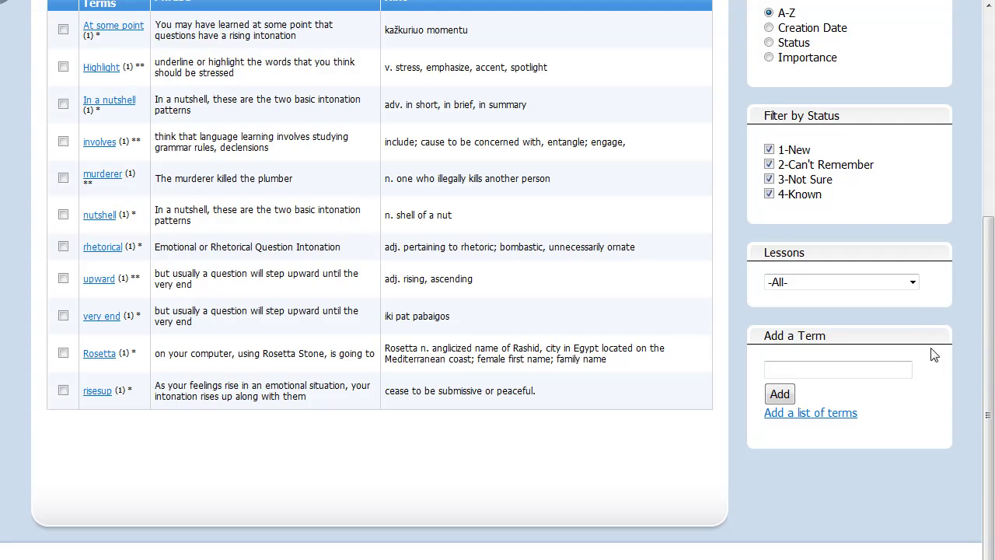
{"action": "left_click", "coordinate": [911, 284]}
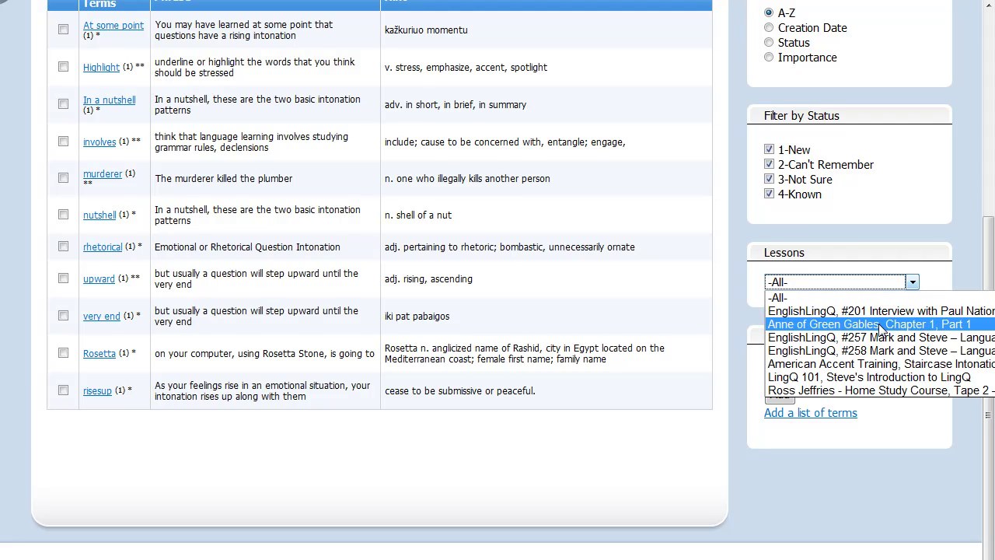
{"action": "left_click", "coordinate": [878, 377]}
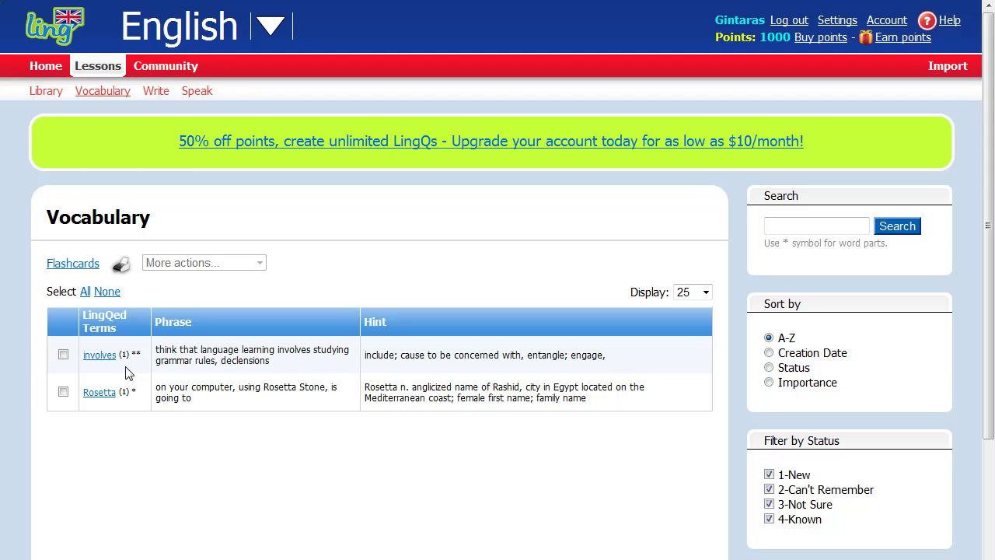
Step: Start flashcards for the filtered terms and mark "involves" and "Rosetta" as Got it, revealing Rosetta's phrase before checking it
{"action": "left_click", "coordinate": [68, 268]}
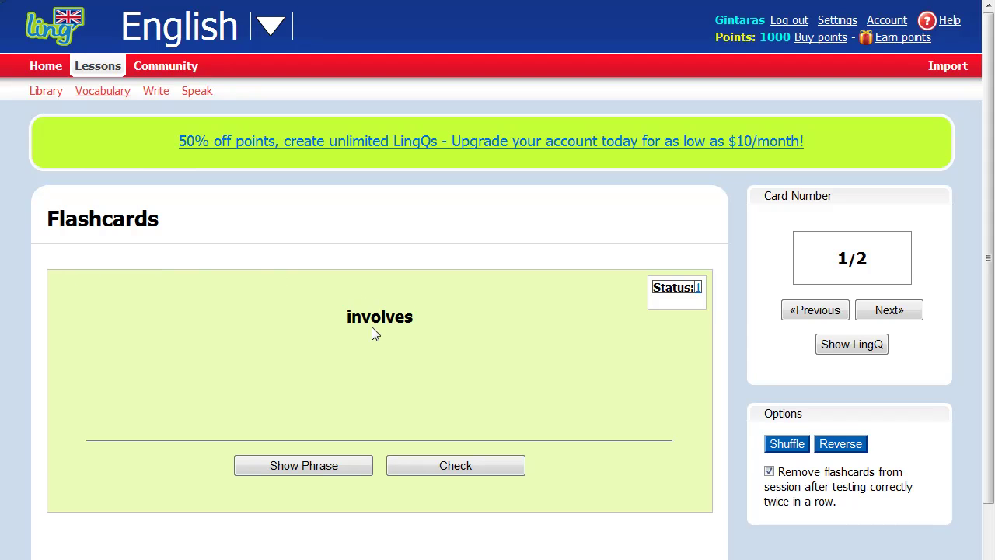
{"action": "left_click", "coordinate": [452, 468]}
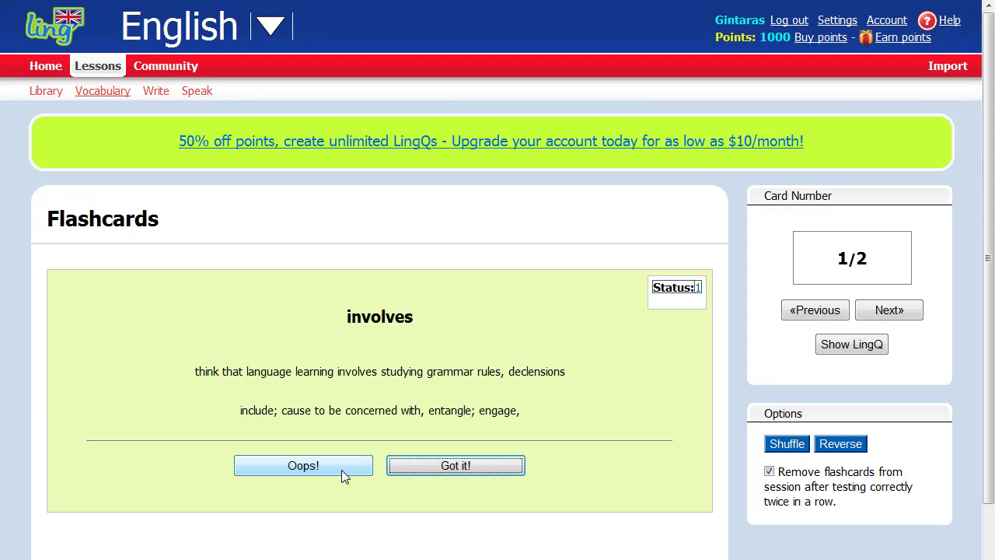
{"action": "left_click", "coordinate": [420, 467]}
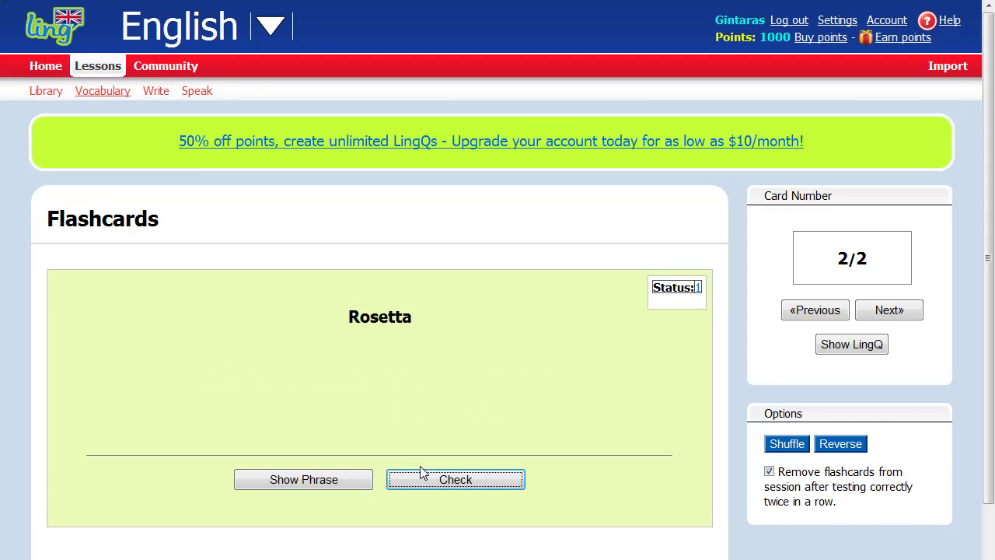
{"action": "left_click", "coordinate": [346, 480]}
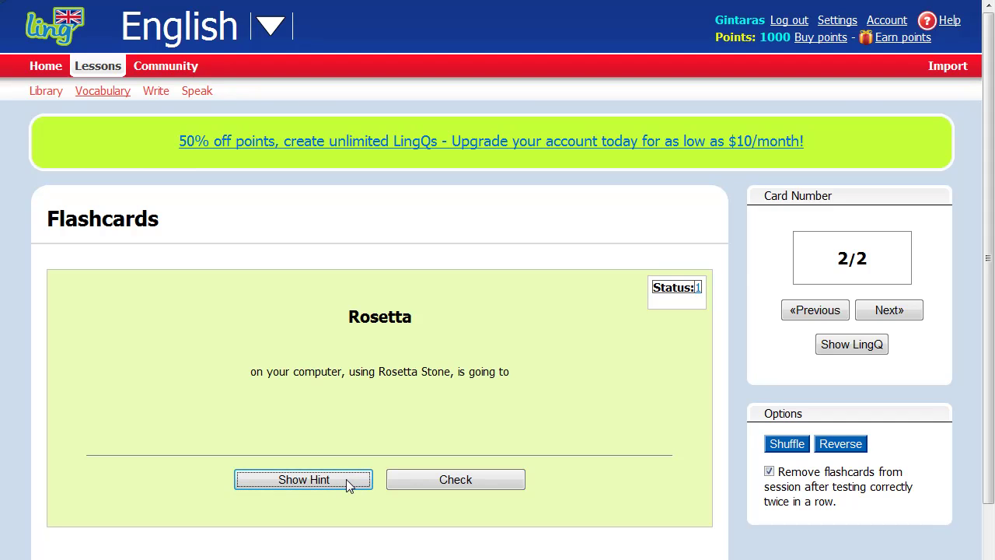
{"action": "left_click", "coordinate": [457, 482]}
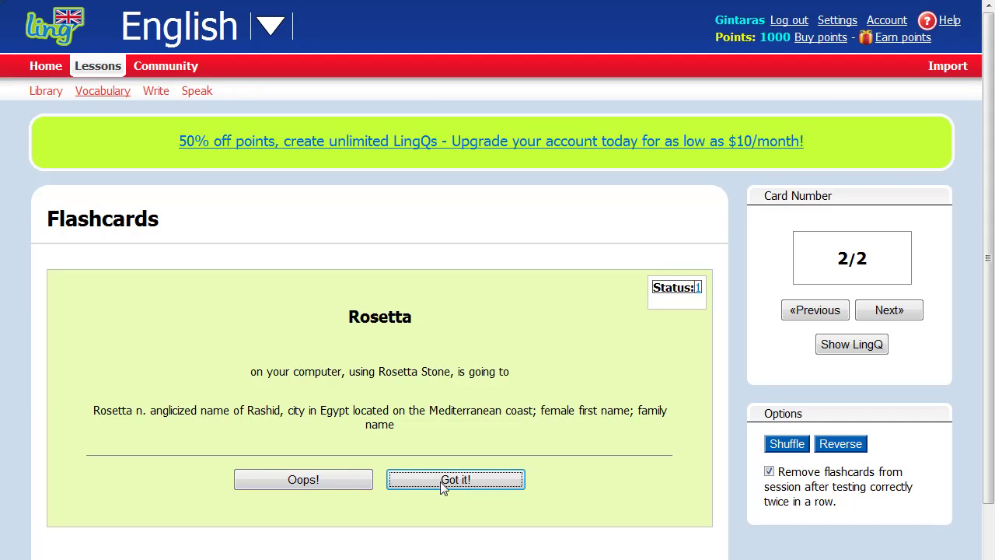
{"action": "left_click", "coordinate": [440, 481]}
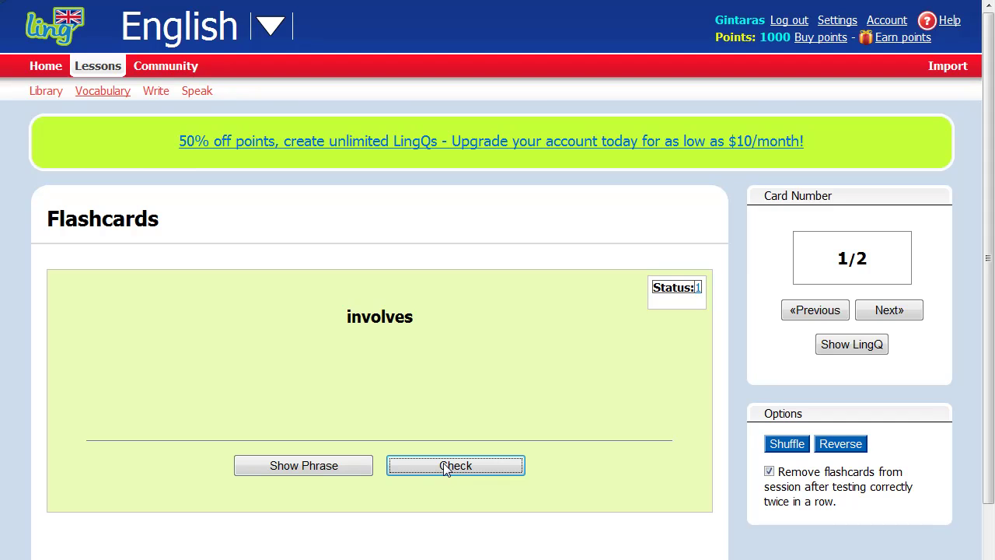
Step: Test "involves" and "Rosetta" again, checking each answer until no flashcards are left in the session
{"action": "left_click", "coordinate": [445, 466]}
{"action": "left_click", "coordinate": [445, 467]}
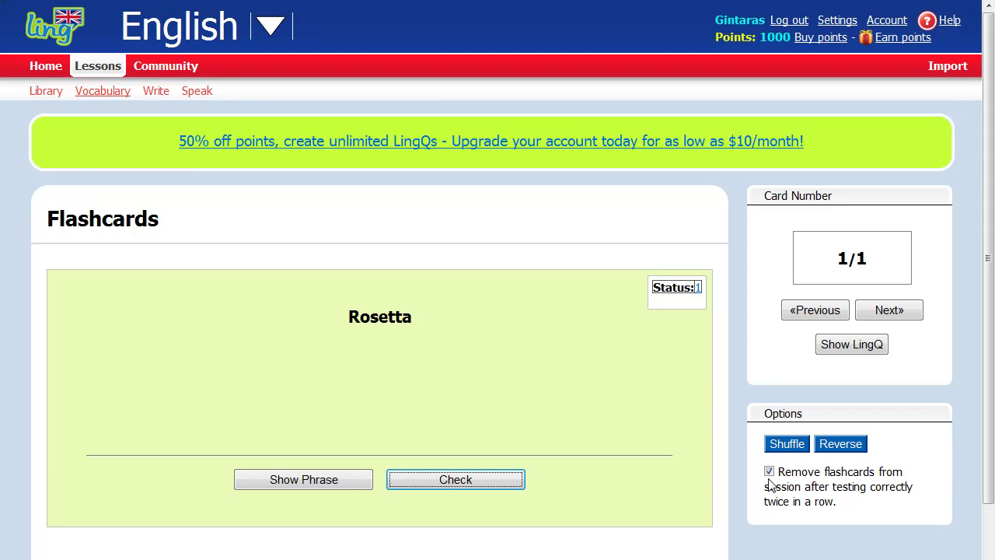
{"action": "left_click", "coordinate": [447, 482]}
{"action": "left_click", "coordinate": [447, 482]}
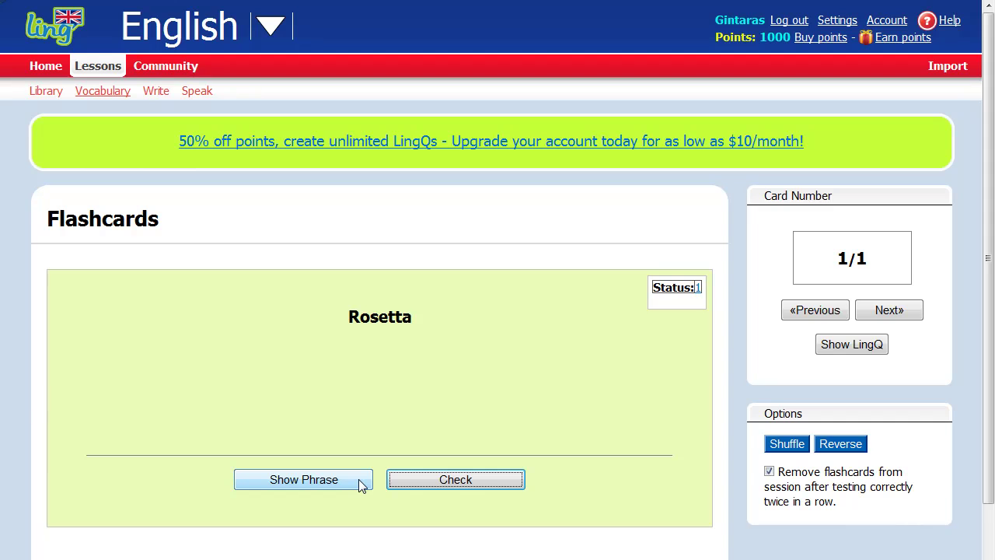
{"action": "left_click", "coordinate": [415, 481]}
{"action": "left_click", "coordinate": [417, 481]}
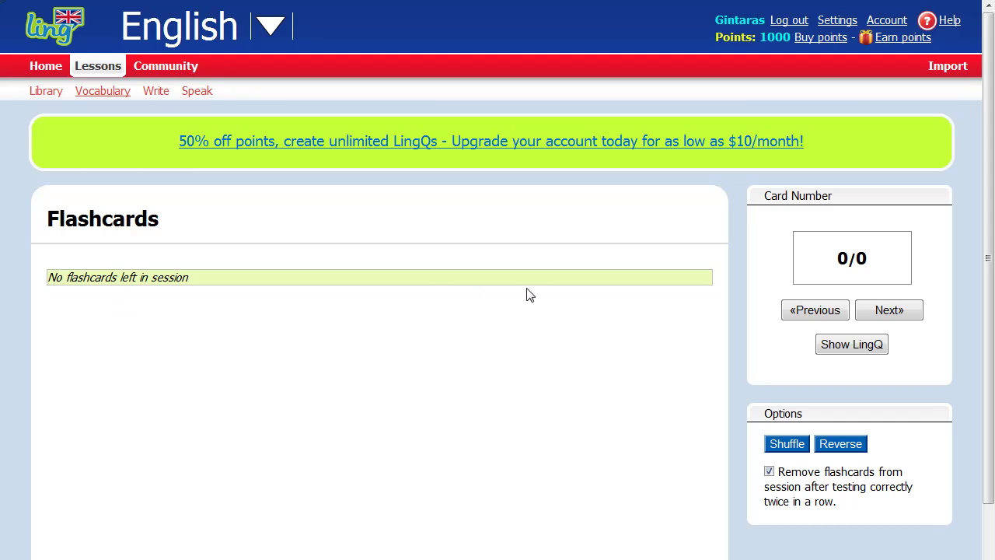
Step: Open the user settings and review the LingQs of the Day, Weekly Summary and email opt-out options
{"action": "left_click", "coordinate": [845, 25]}
{"action": "scroll", "coordinate": [680, 351], "scroll_direction": "down", "scroll_amount": 10}
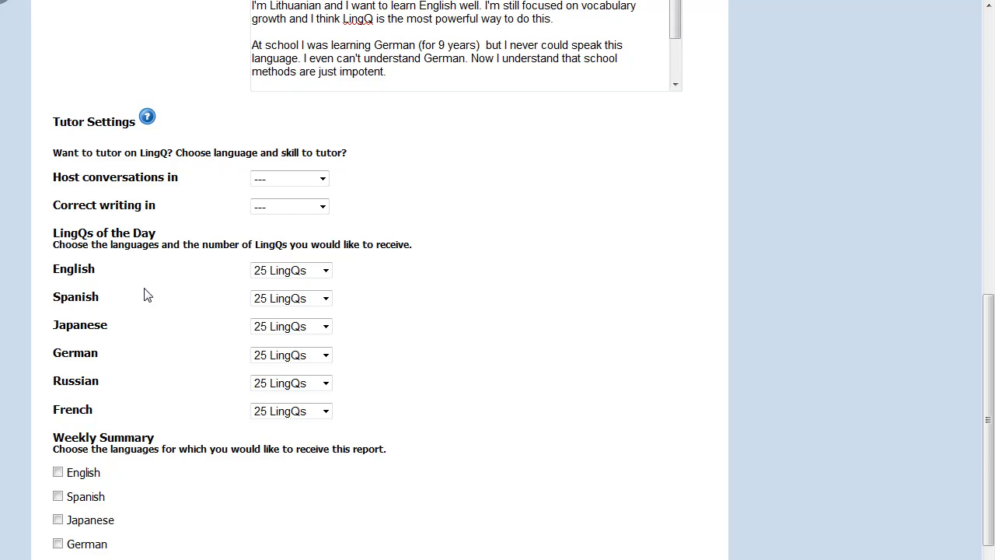
{"action": "scroll", "coordinate": [147, 295], "scroll_direction": "down", "scroll_amount": 1}
{"action": "scroll", "coordinate": [69, 549], "scroll_direction": "down", "scroll_amount": 1}
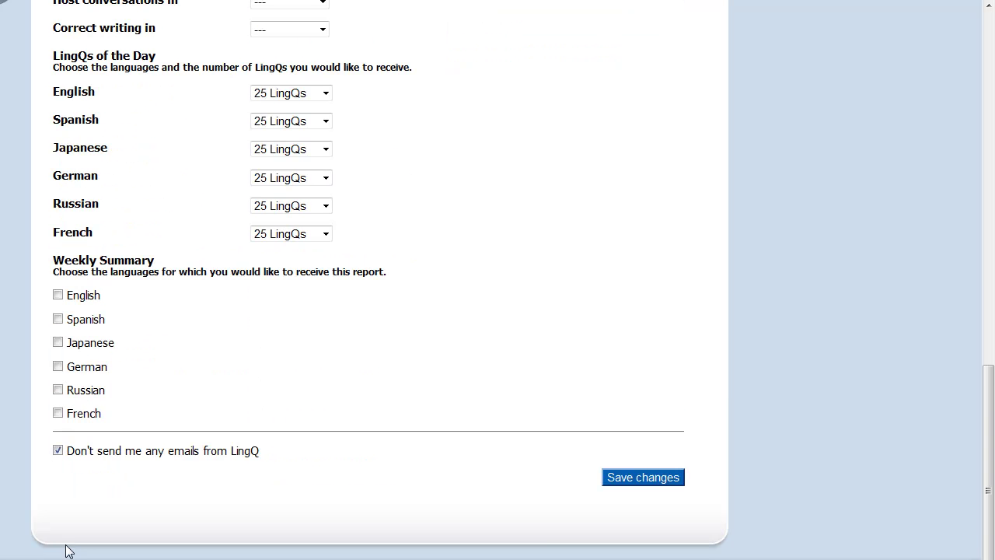
{"action": "scroll", "coordinate": [67, 550], "scroll_direction": "down", "scroll_amount": 1}
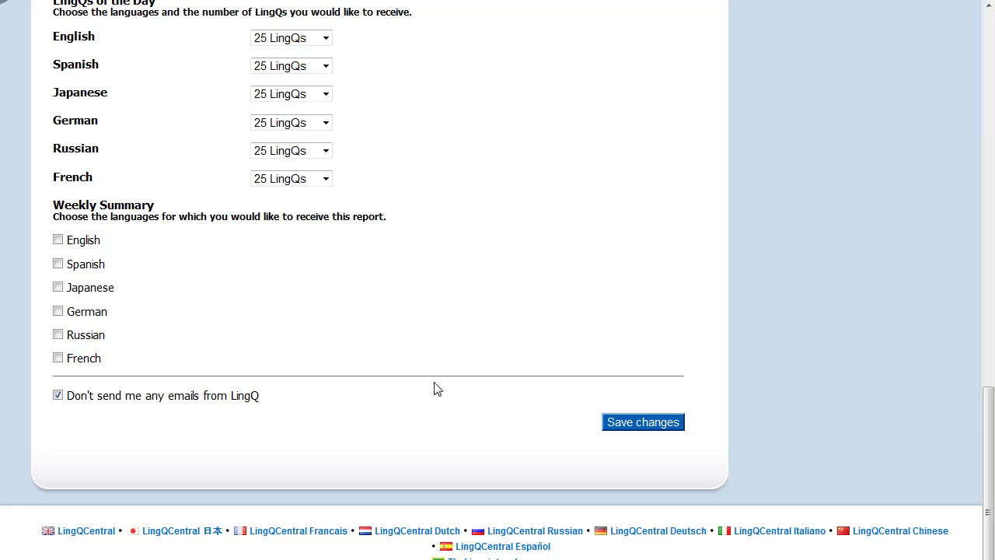
{"action": "scroll", "coordinate": [434, 389], "scroll_direction": "up", "scroll_amount": 3}
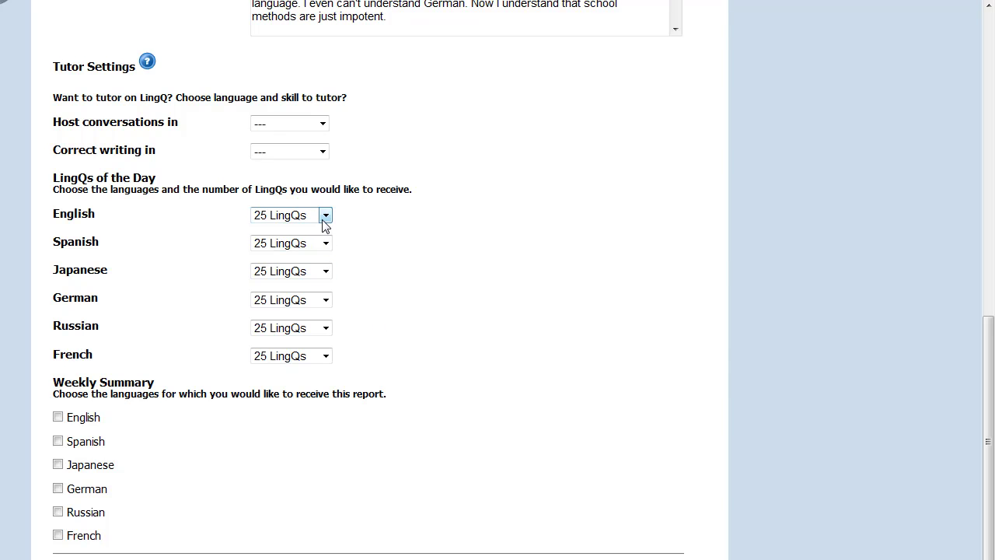
Step: Examine the daily quantities offered for English under LingQs of the Day without choosing one
{"action": "left_click", "coordinate": [325, 216]}
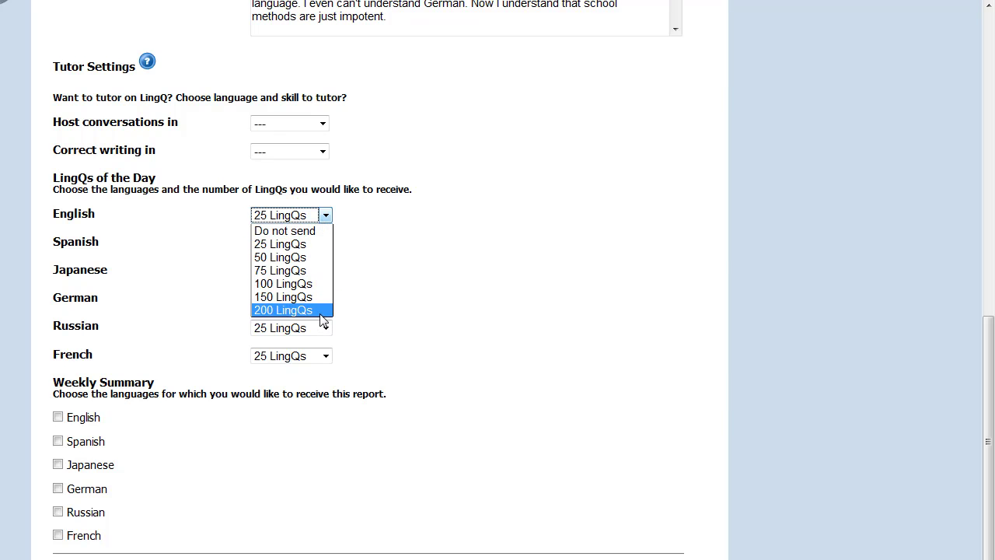
{"action": "left_click", "coordinate": [348, 321]}
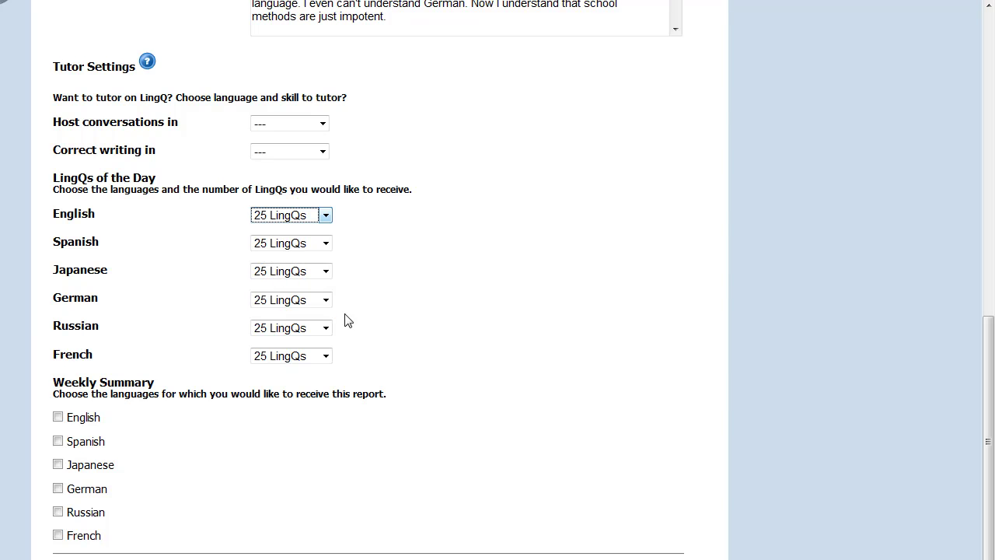
{"action": "left_click", "coordinate": [325, 217]}
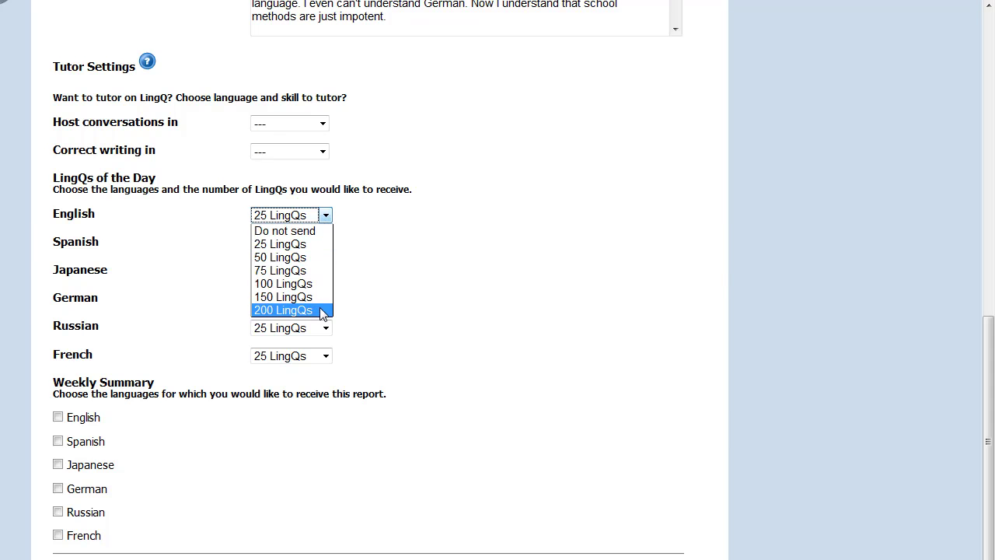
{"action": "left_click", "coordinate": [364, 320]}
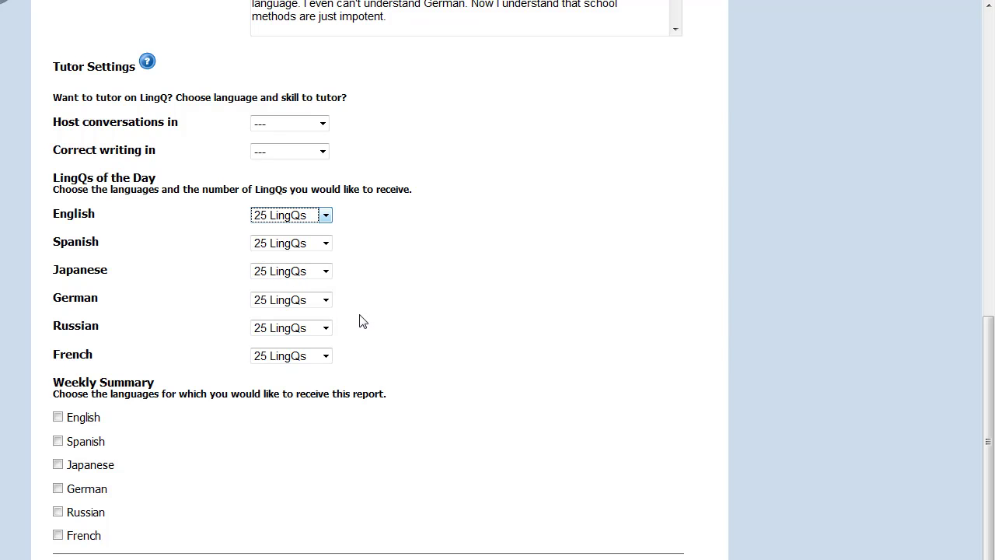
{"action": "left_click", "coordinate": [325, 216]}
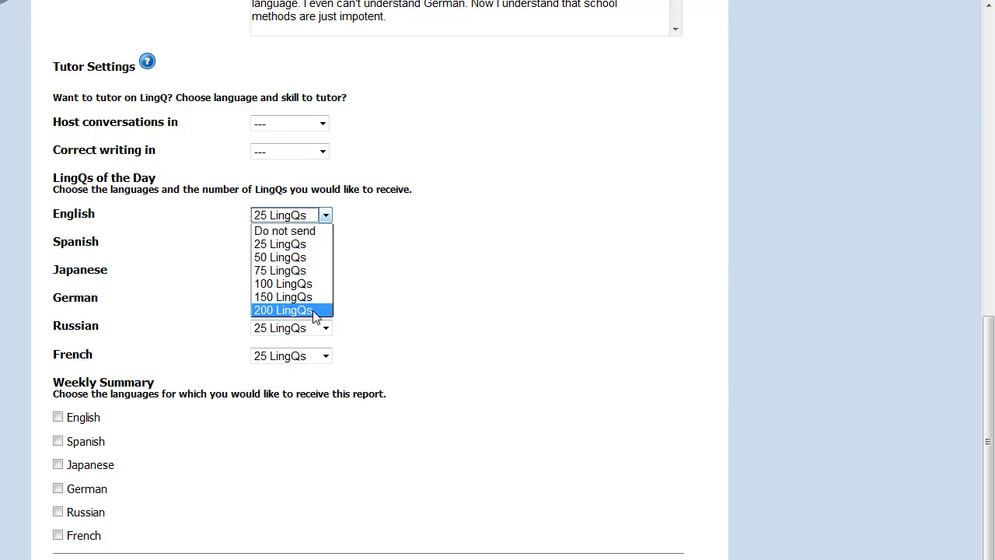
{"action": "left_click", "coordinate": [388, 298]}
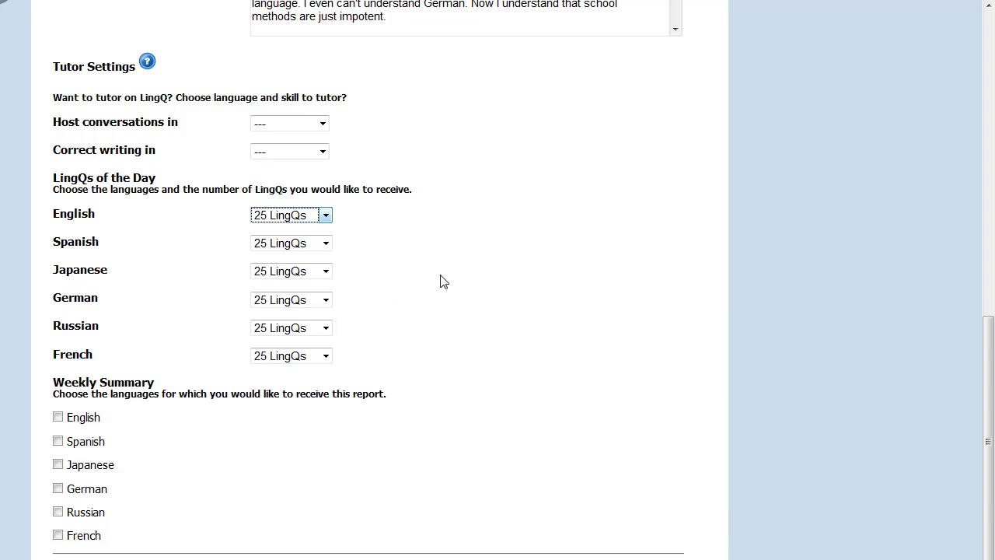
Step: Set the English LingQs of the Day quantity to 200 LingQs
{"action": "scroll", "coordinate": [442, 284], "scroll_direction": "down", "scroll_amount": 3}
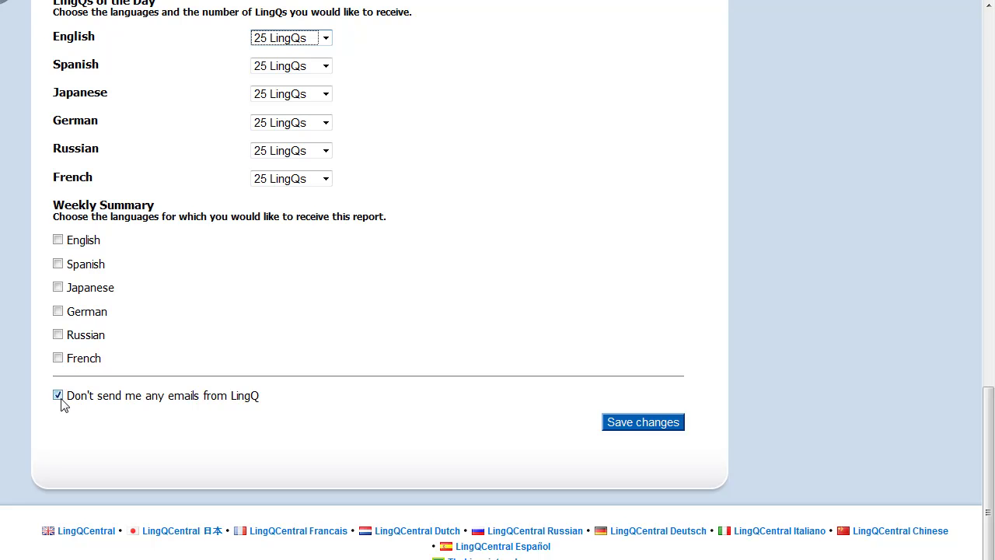
{"action": "left_click", "coordinate": [327, 38]}
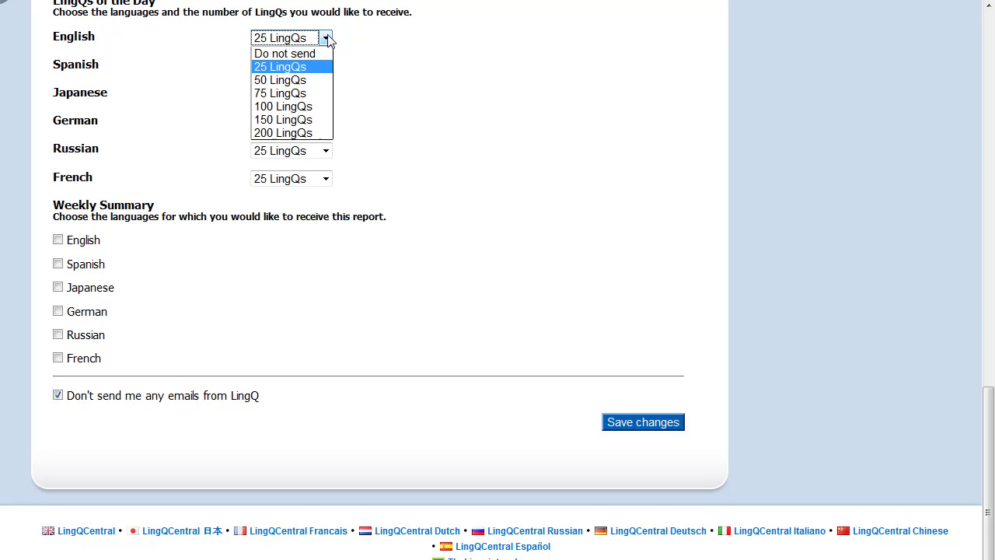
{"action": "left_click", "coordinate": [324, 137]}
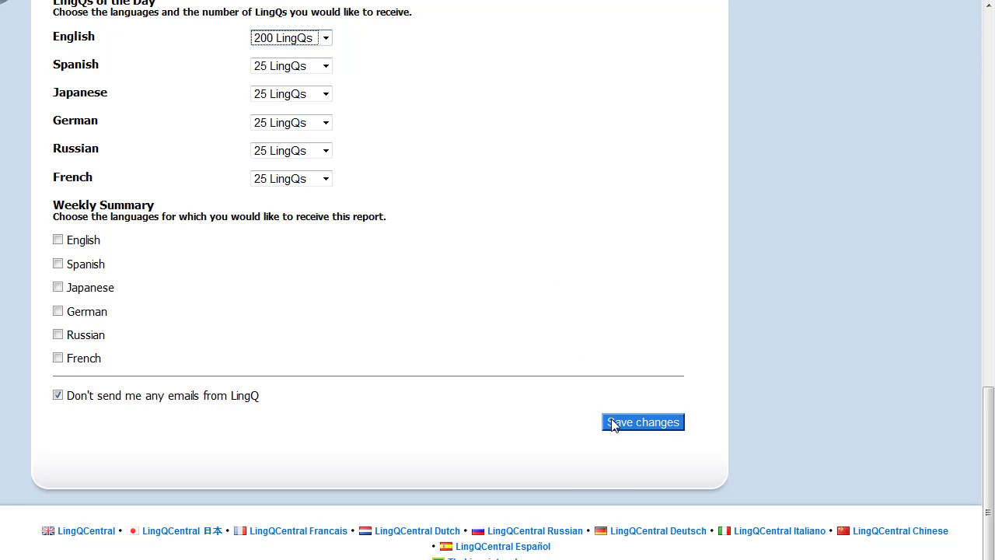
Step: Leave the settings and return to the My Lessons page
{"action": "scroll", "coordinate": [619, 371], "scroll_direction": "up", "scroll_amount": 2}
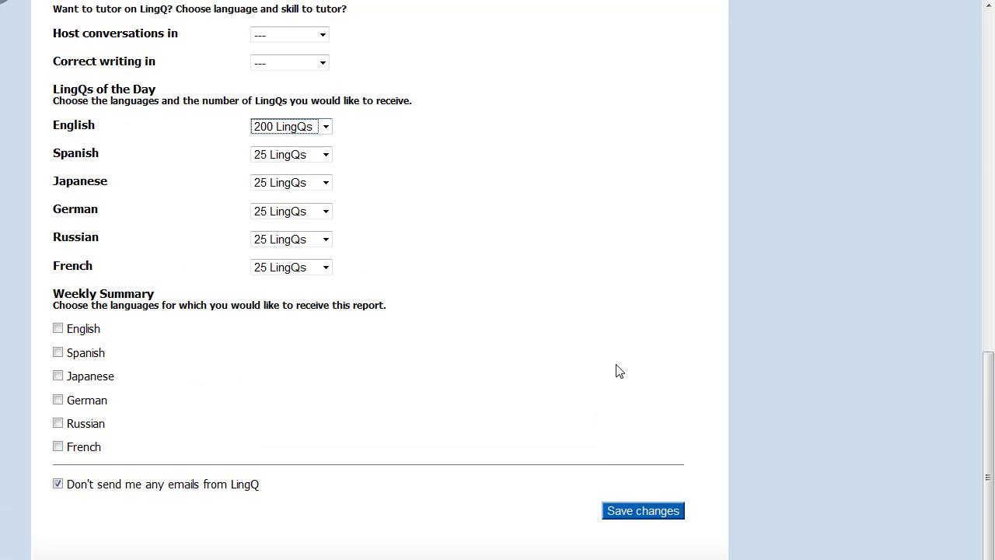
{"action": "scroll", "coordinate": [619, 371], "scroll_direction": "up", "scroll_amount": 20}
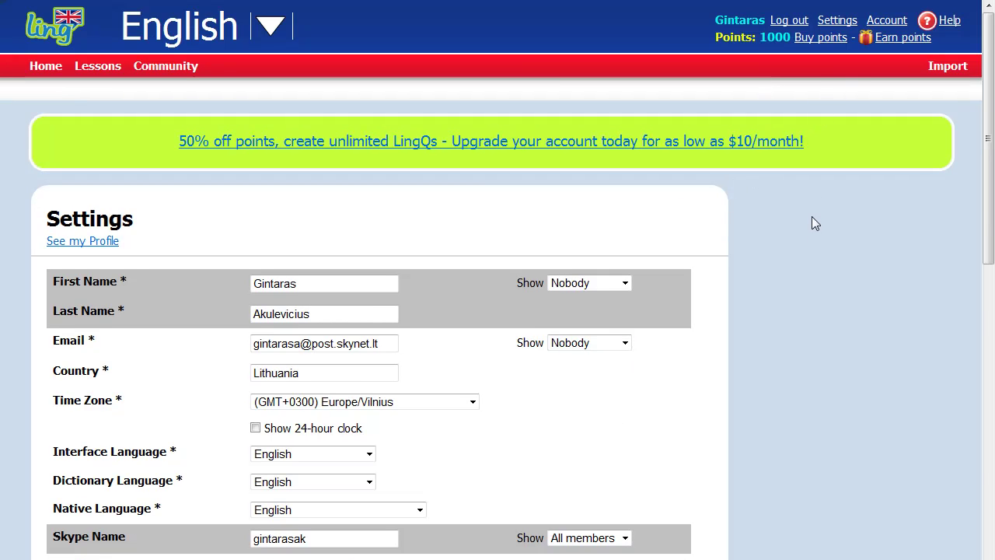
{"action": "scroll", "coordinate": [812, 223], "scroll_direction": "down", "scroll_amount": 20}
{"action": "scroll", "coordinate": [812, 241], "scroll_direction": "up", "scroll_amount": 20}
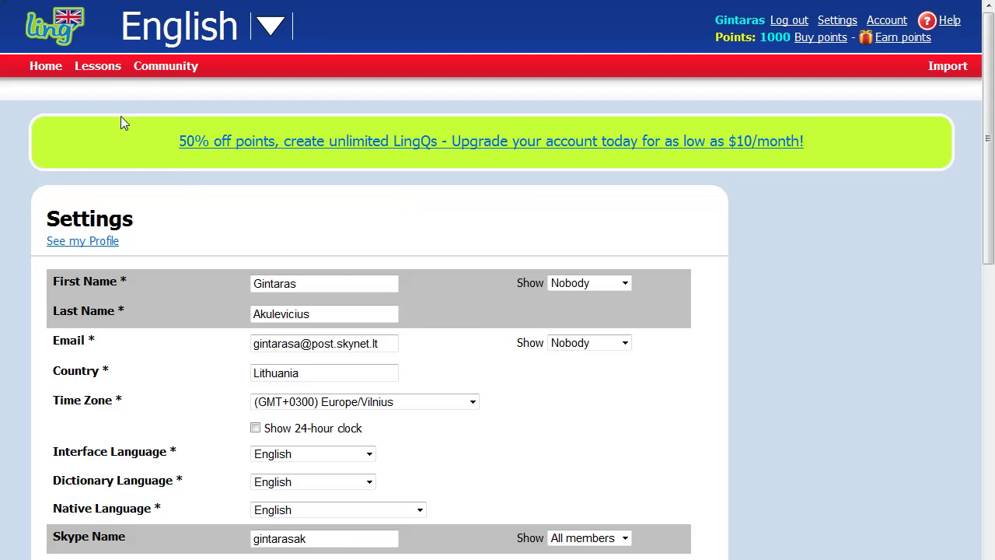
{"action": "mouse_move", "coordinate": [94, 73]}
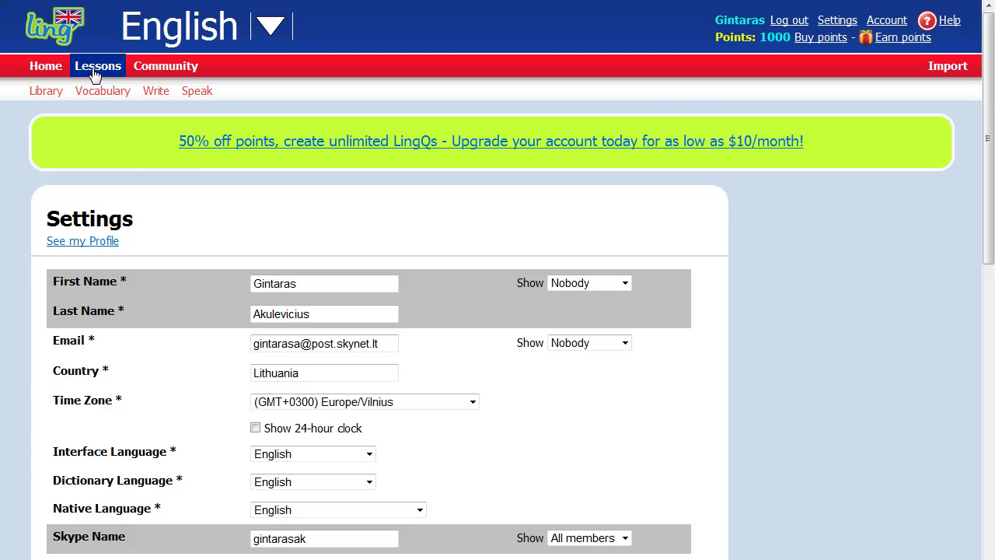
{"action": "left_click", "coordinate": [94, 73]}
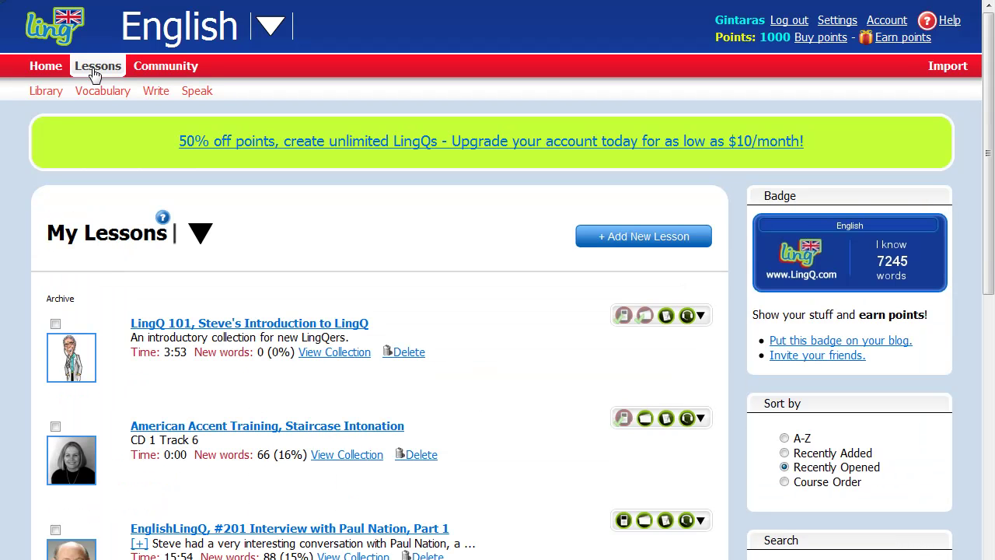